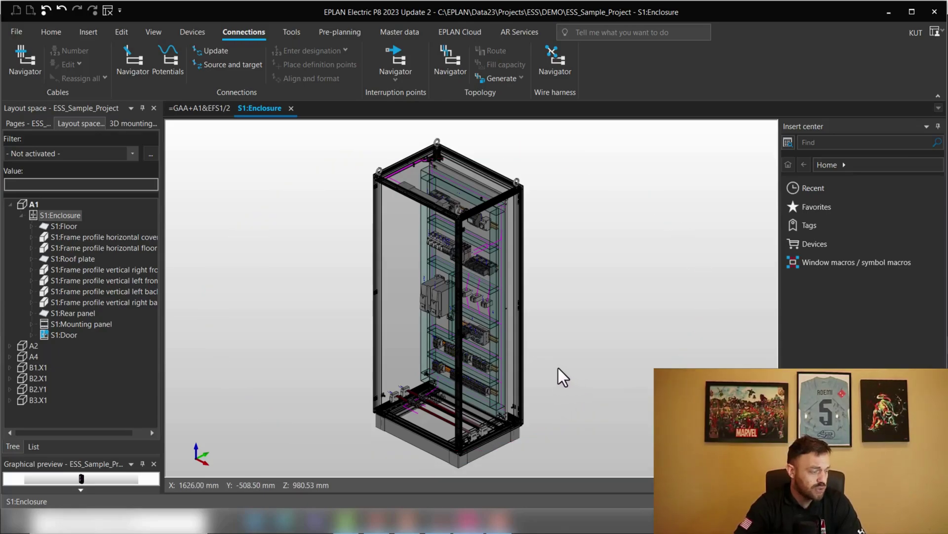
Open the connections navigator for ESS_Sample_Project from the S1:Enclosure layout space
scroll(421, 299, "up", 5)
left_click(421, 299)
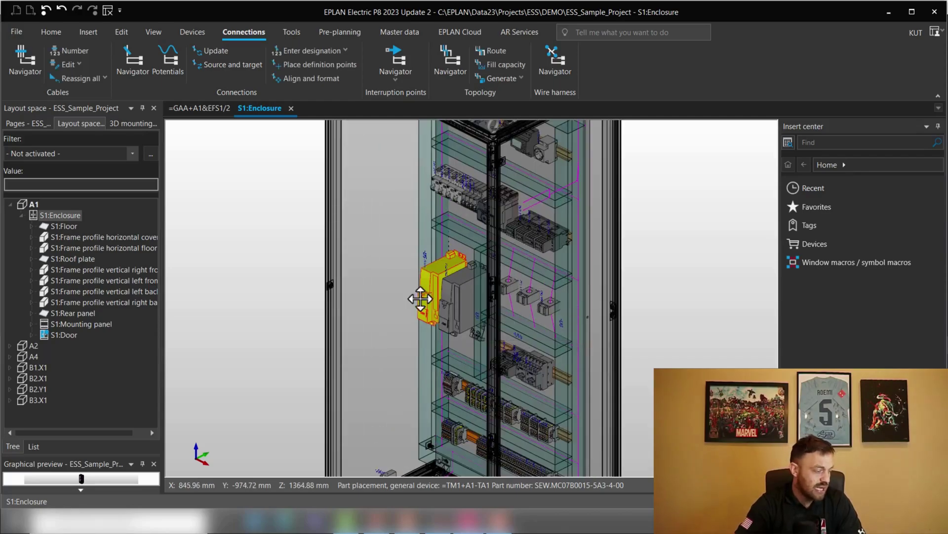
left_click(121, 33)
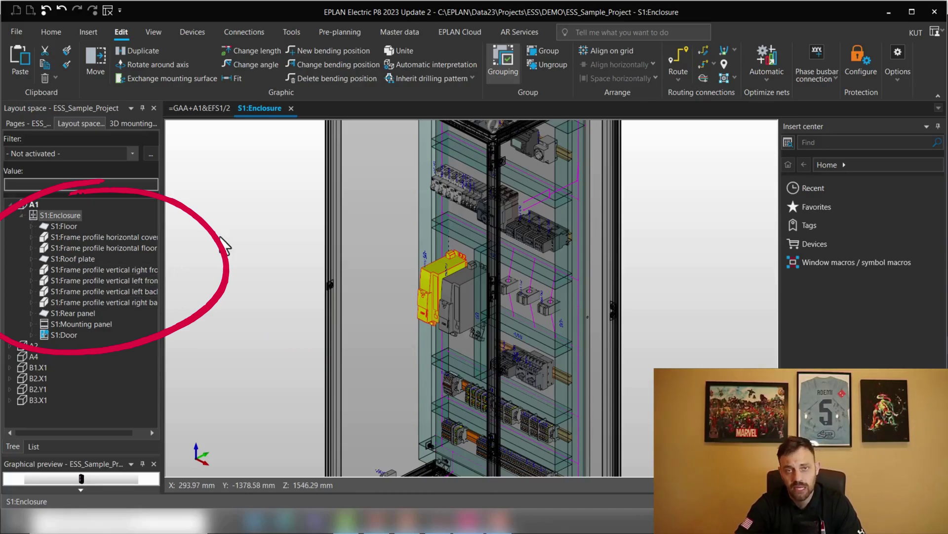
left_click(237, 32)
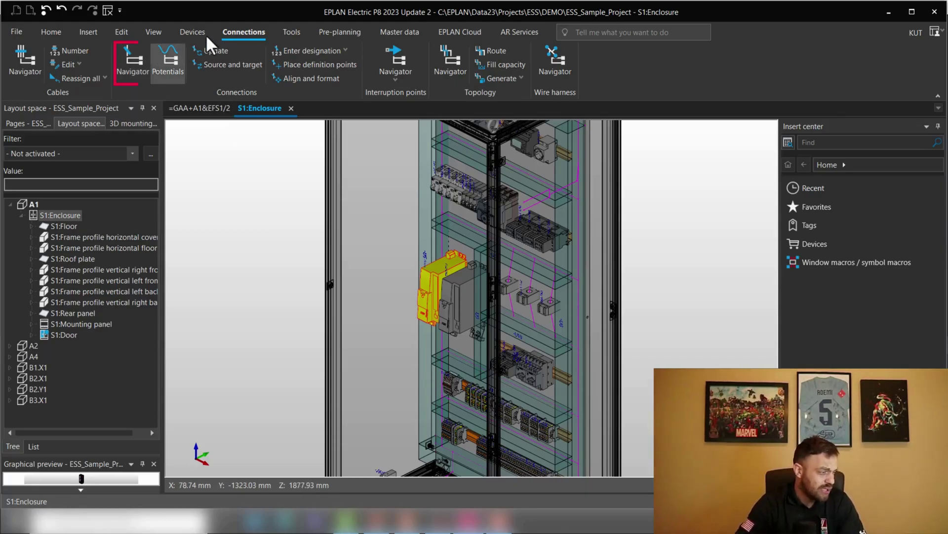
left_click(131, 70)
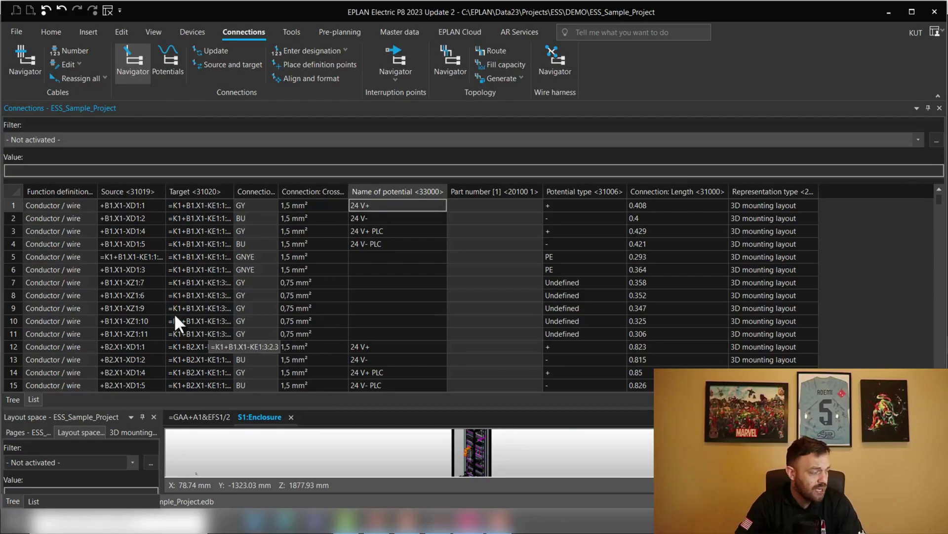
Filter the connections list with the ESS SAMPLE PROJECT scheme
left_click(51, 141)
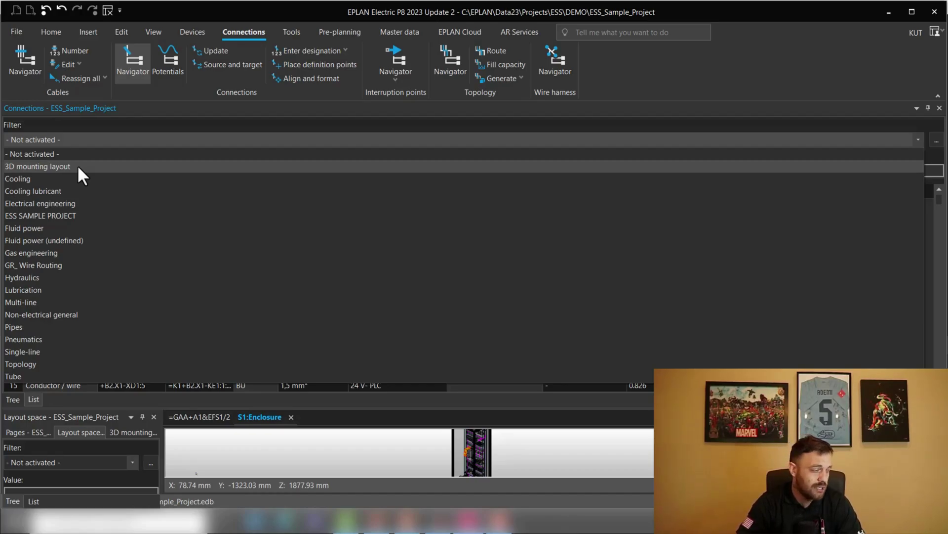
left_click(82, 155)
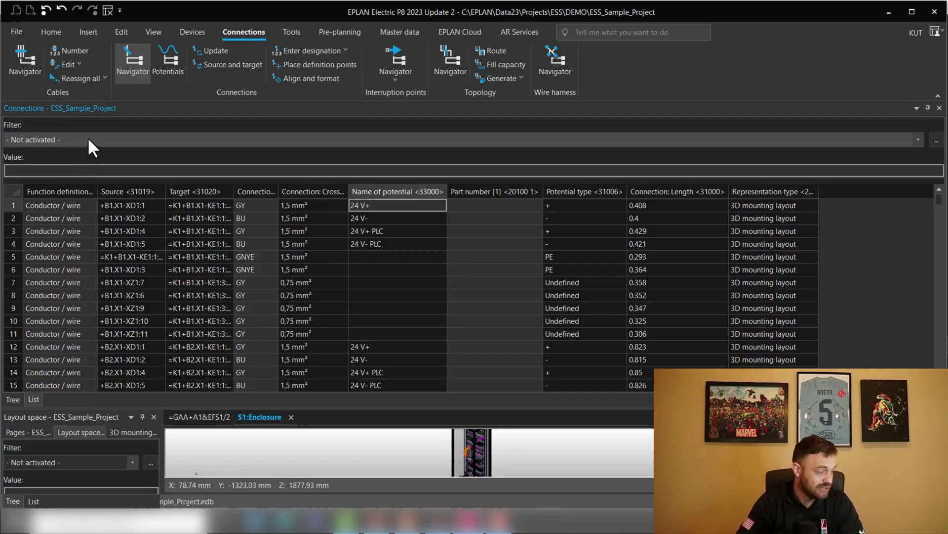
left_click(87, 139)
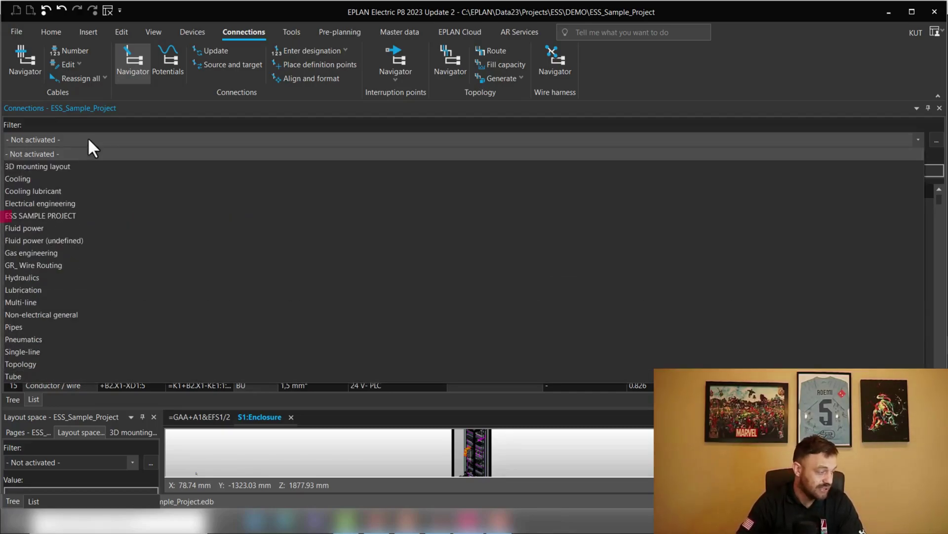
left_click(71, 215)
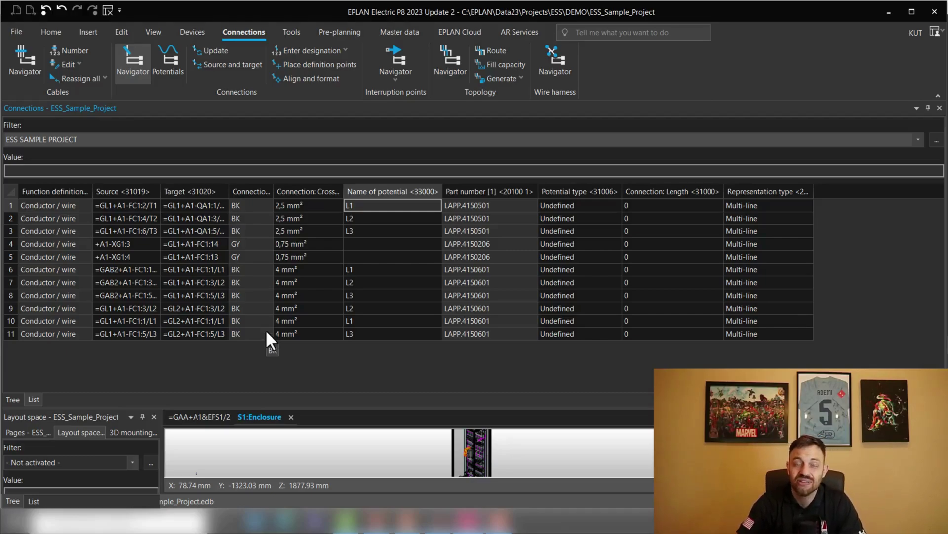
Examine the criteria, operators and values of the ESS SAMPLE PROJECT filter scheme, and close the scheme without changing it
left_click(936, 141)
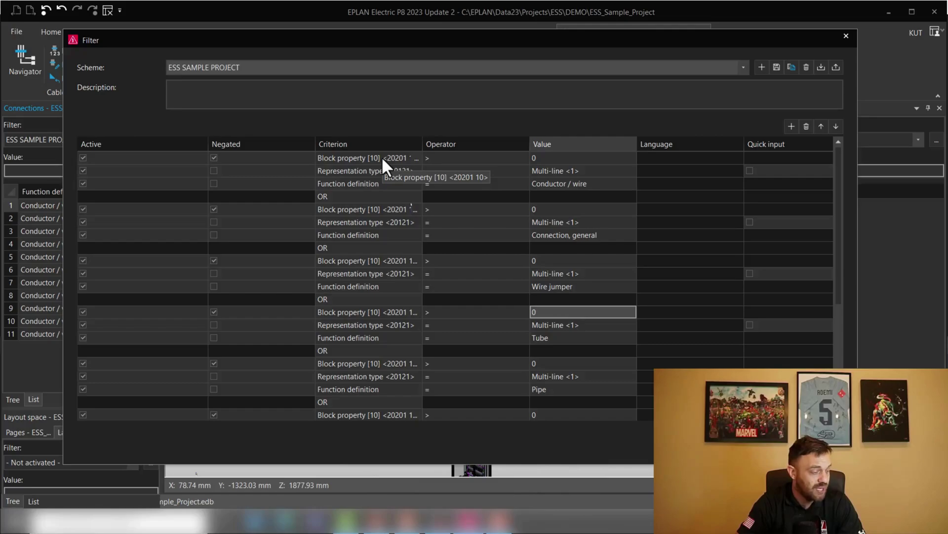
left_click(426, 158)
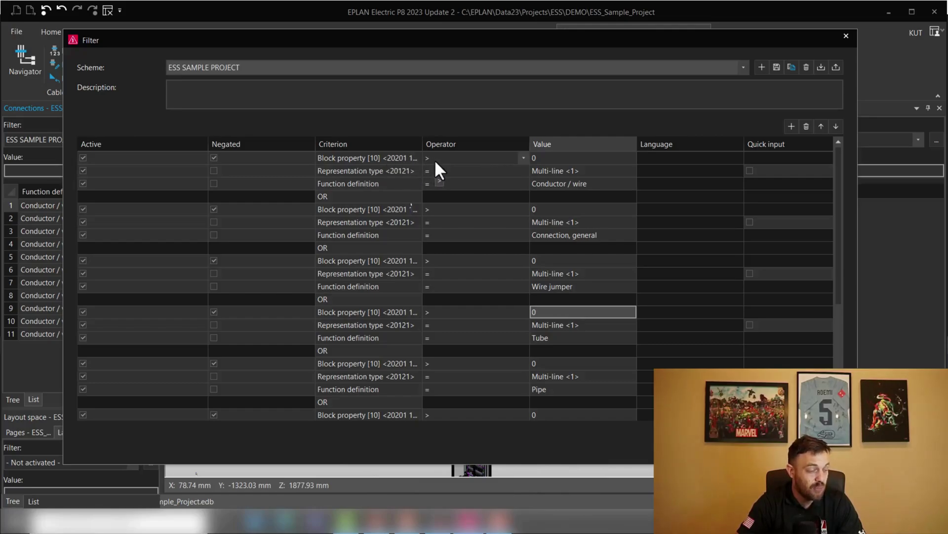
left_click(552, 154)
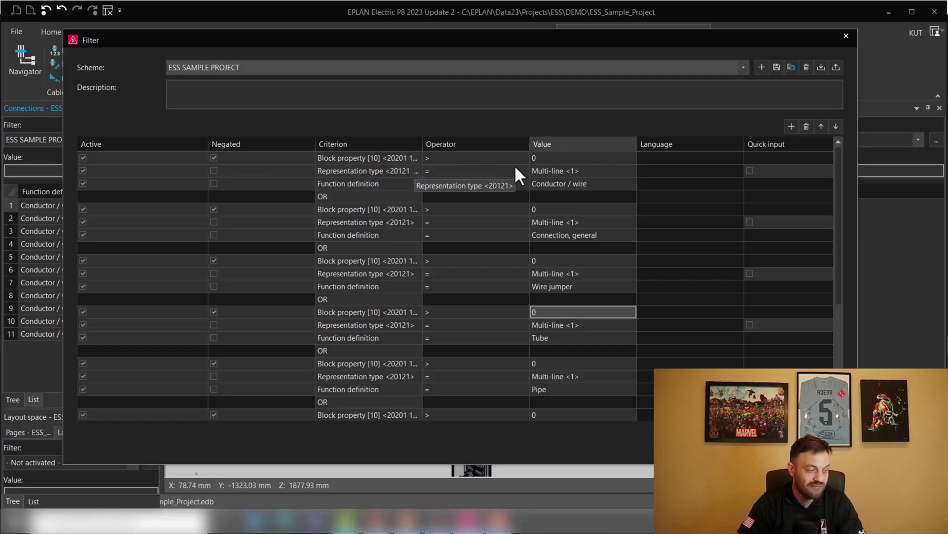
left_click(458, 156)
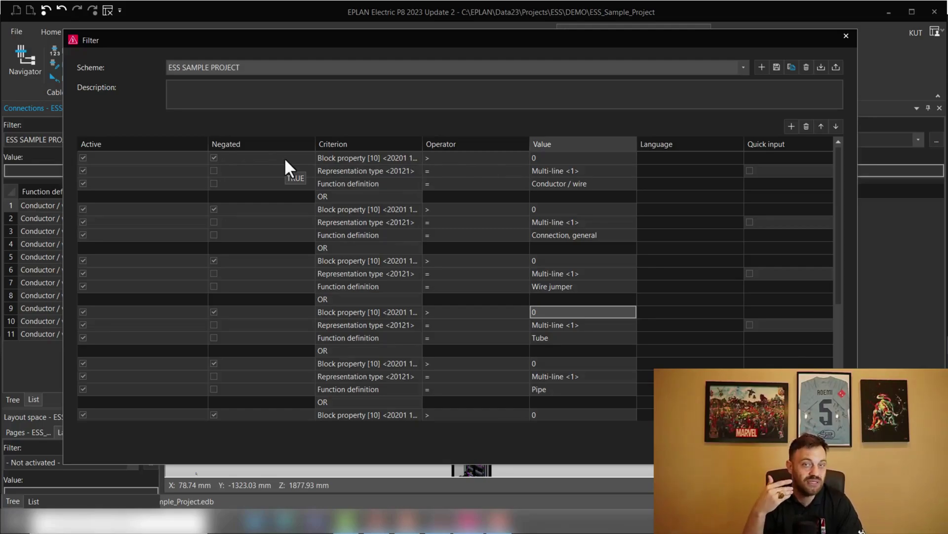
left_click(523, 169)
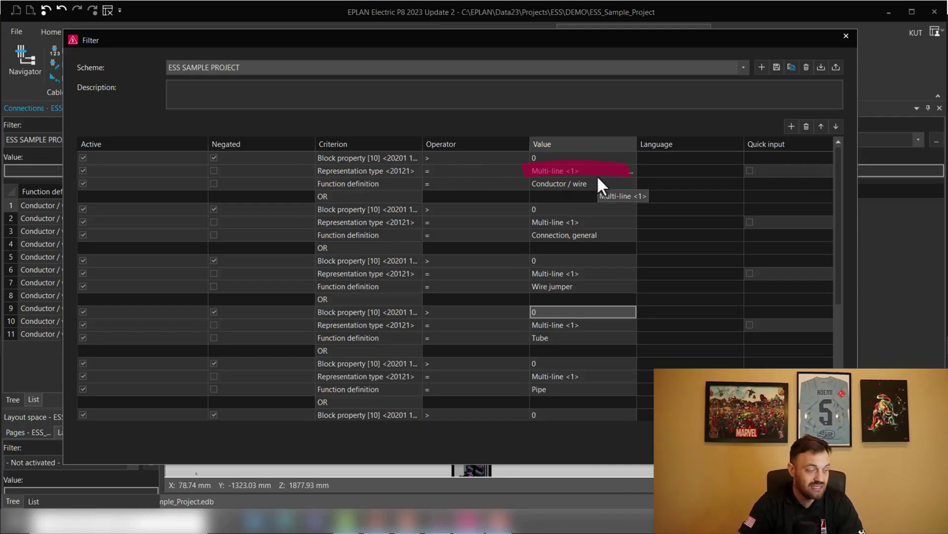
left_click(531, 184)
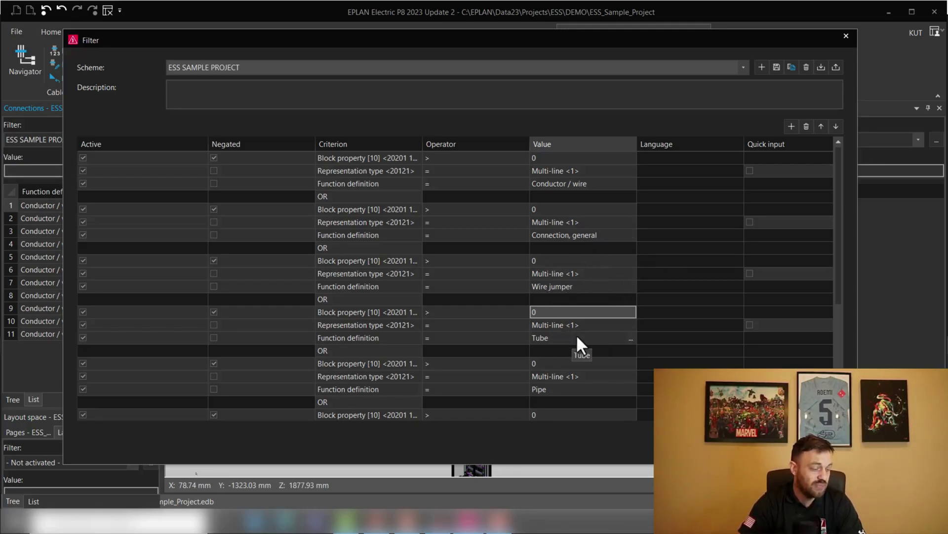
scroll(594, 356, "down", 5)
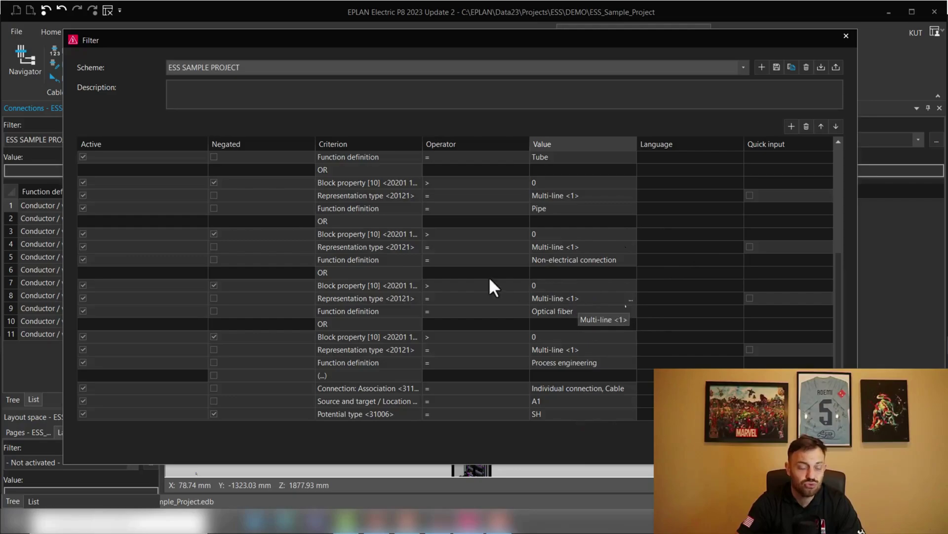
scroll(495, 277, "up", 5)
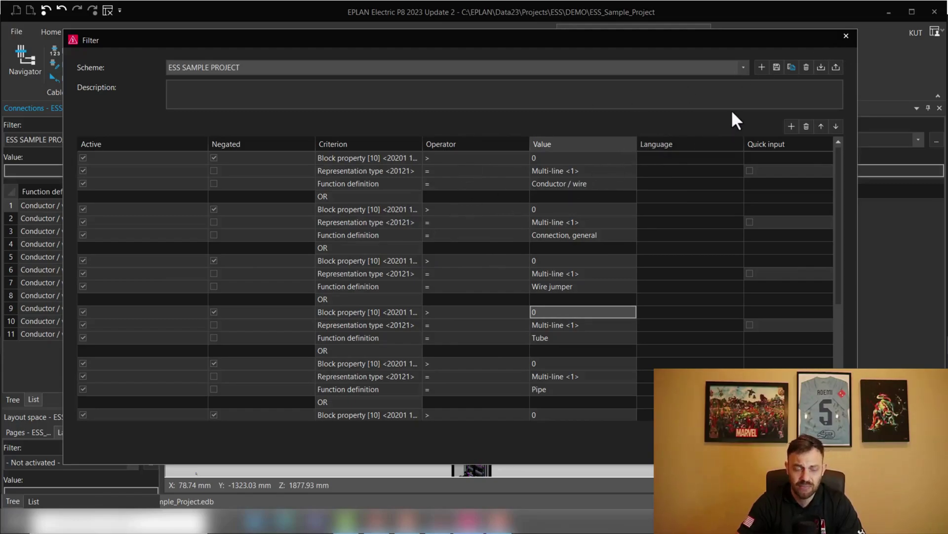
left_click(846, 34)
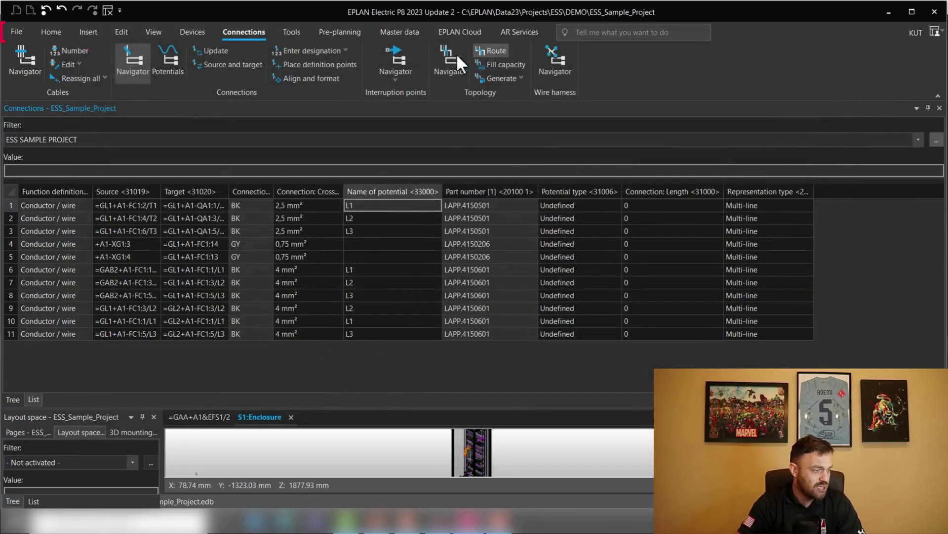
Review the format elements of Block property: Format (connection) [10] in the project properties and return to the connections list
left_click(15, 33)
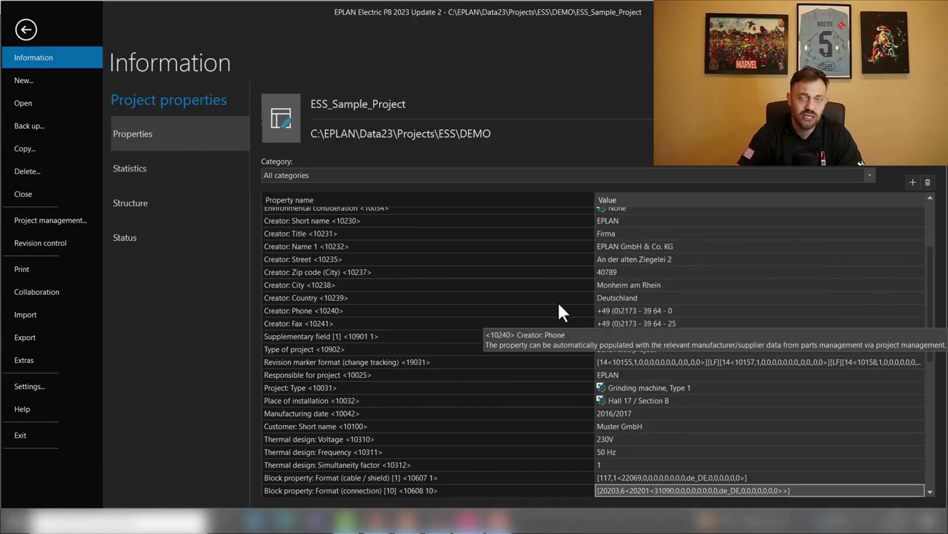
scroll(470, 299, "down", 2)
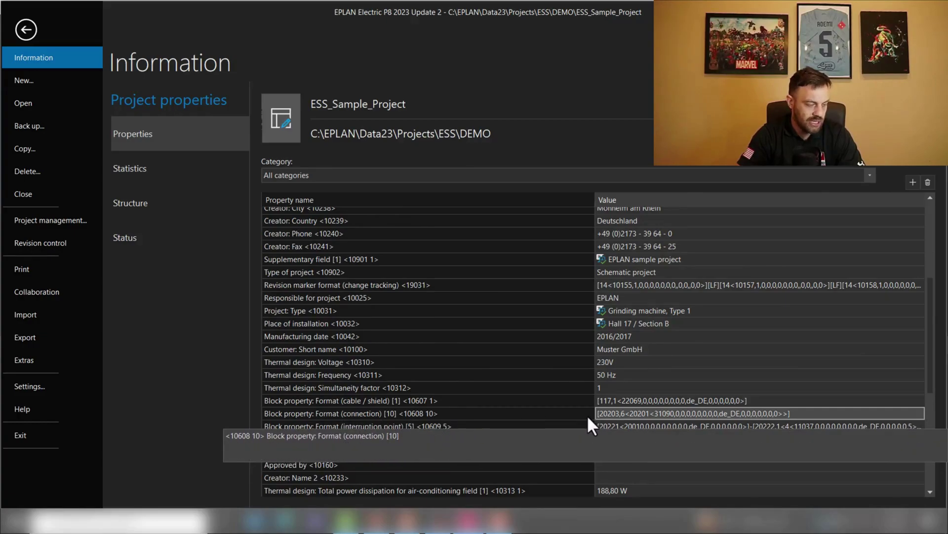
left_click_drag(598, 413, 794, 410)
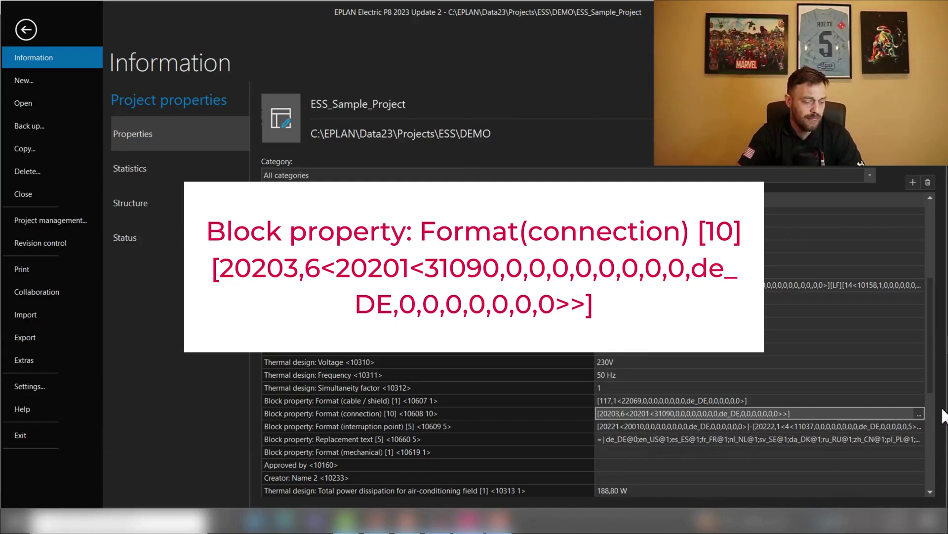
left_click(919, 413)
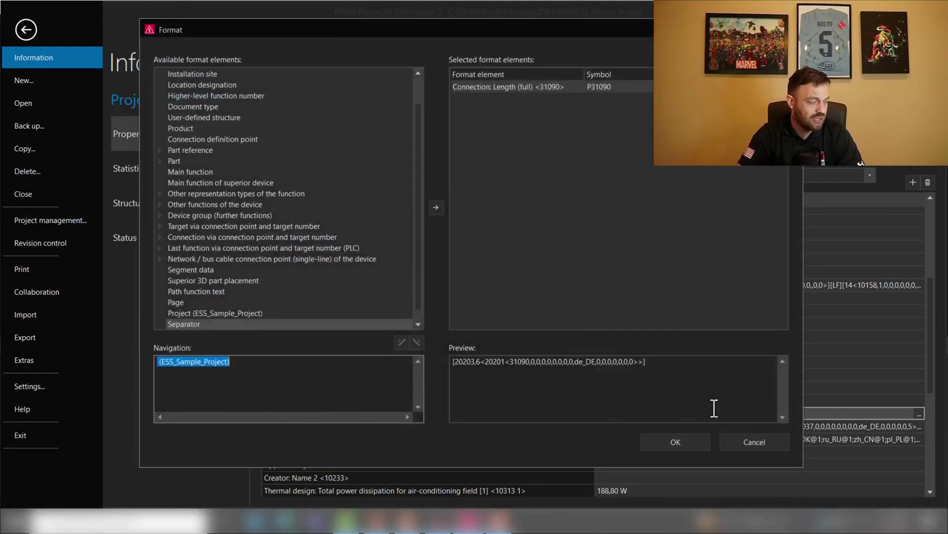
left_click(514, 87)
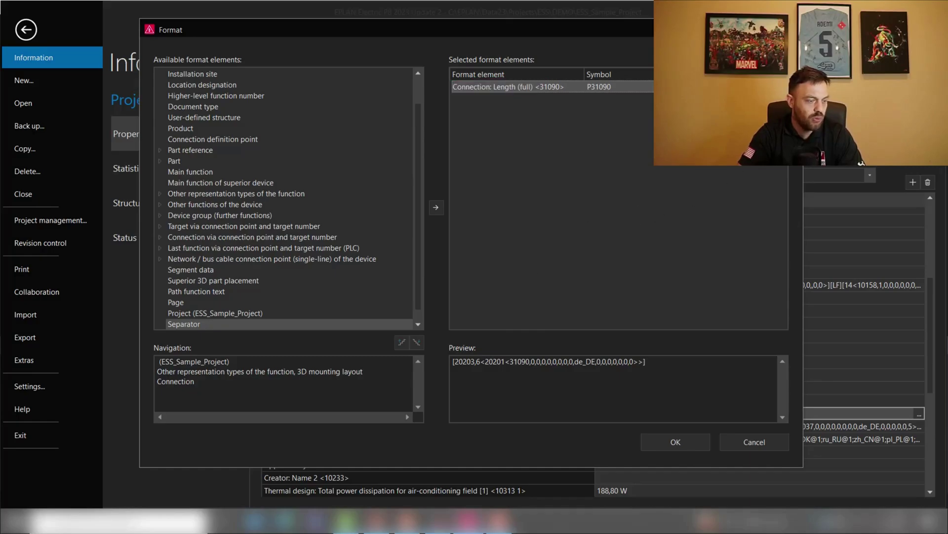
key("Return")
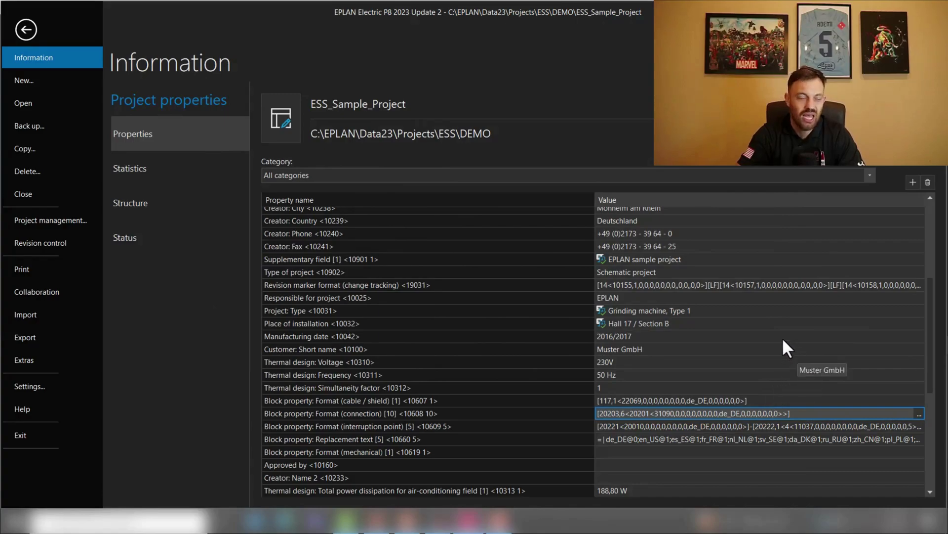
left_click(24, 31)
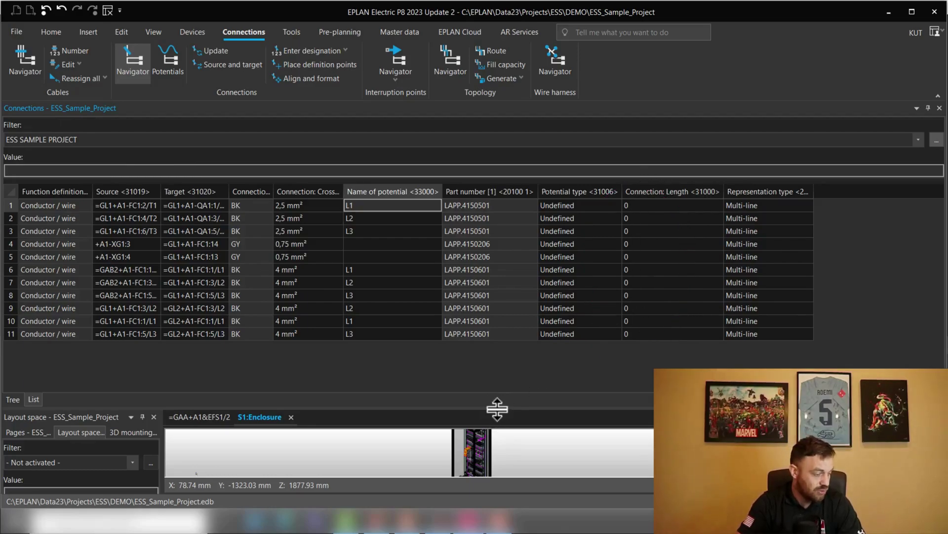
Select all connections in the filtered list and route them in the layout space
left_click_drag(497, 408, 499, 359)
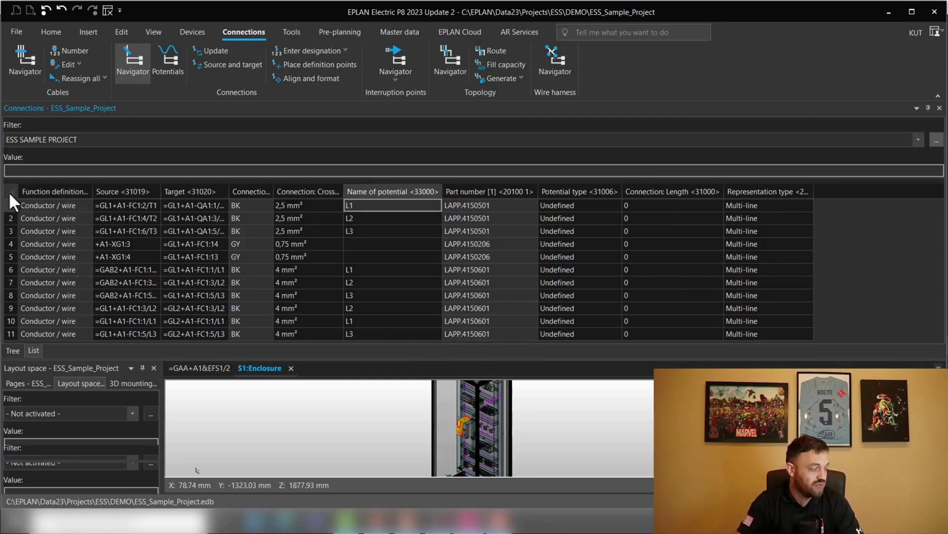
left_click(10, 207)
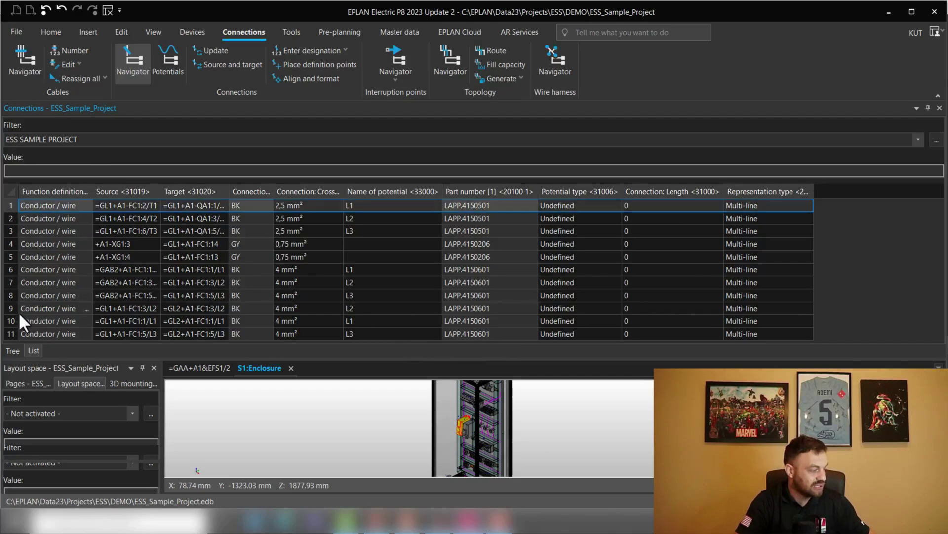
left_click(16, 332, "ctrl")
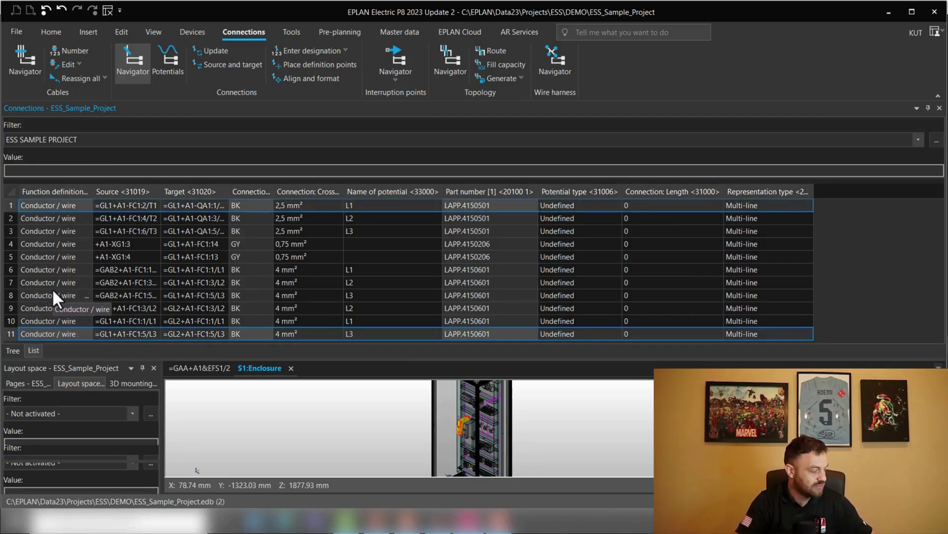
key("ctrl+a")
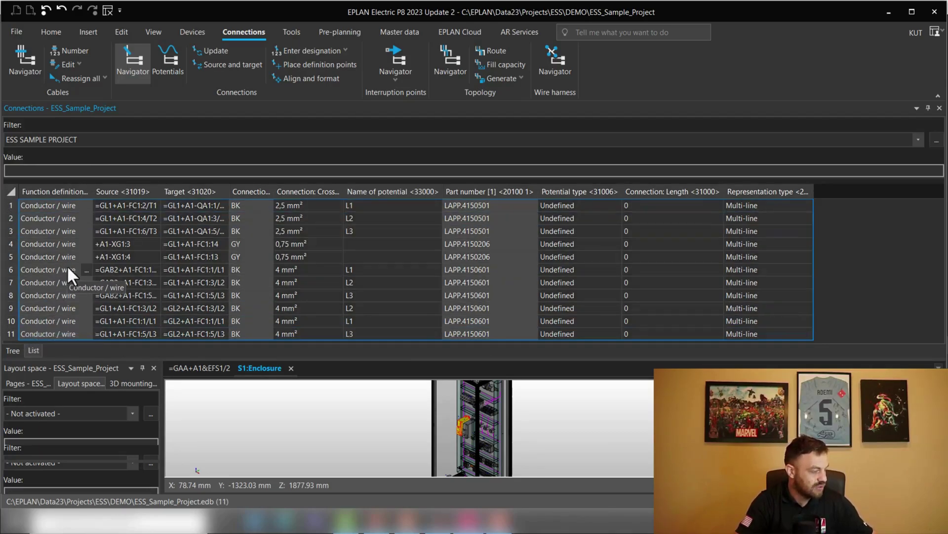
right_click(126, 237)
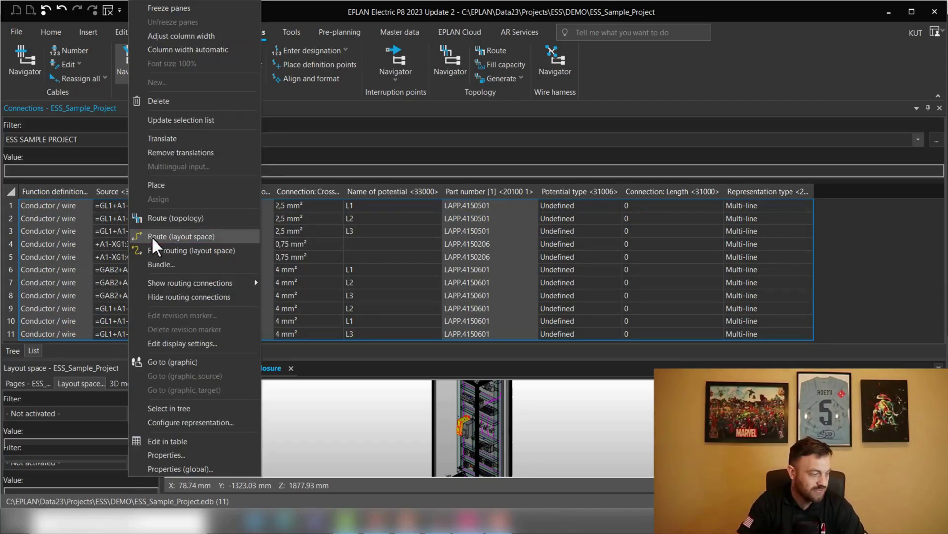
left_click(151, 235)
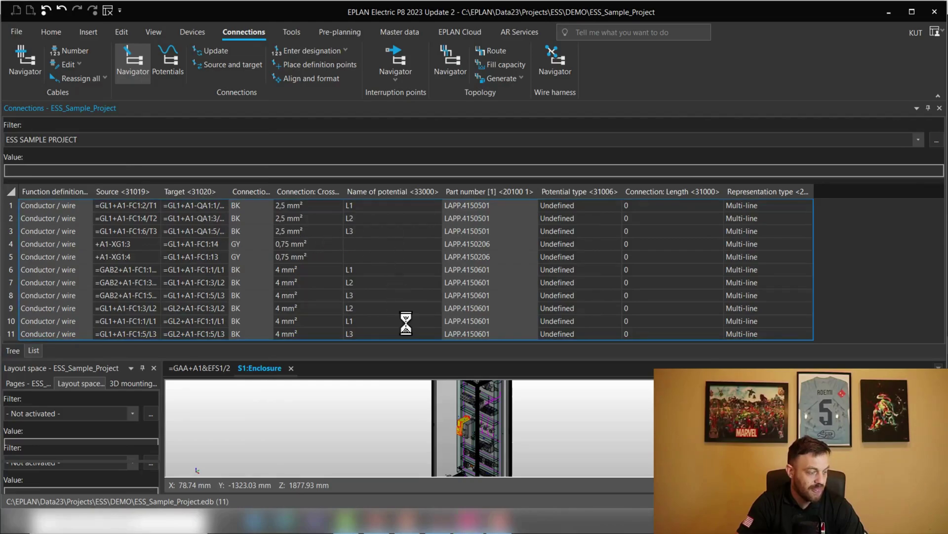
Close the connections navigator and inspect the routed wires at device =GL1-FC1 in the front view of the enclosure
middle_click_drag(561, 405, 609, 439, "shift")
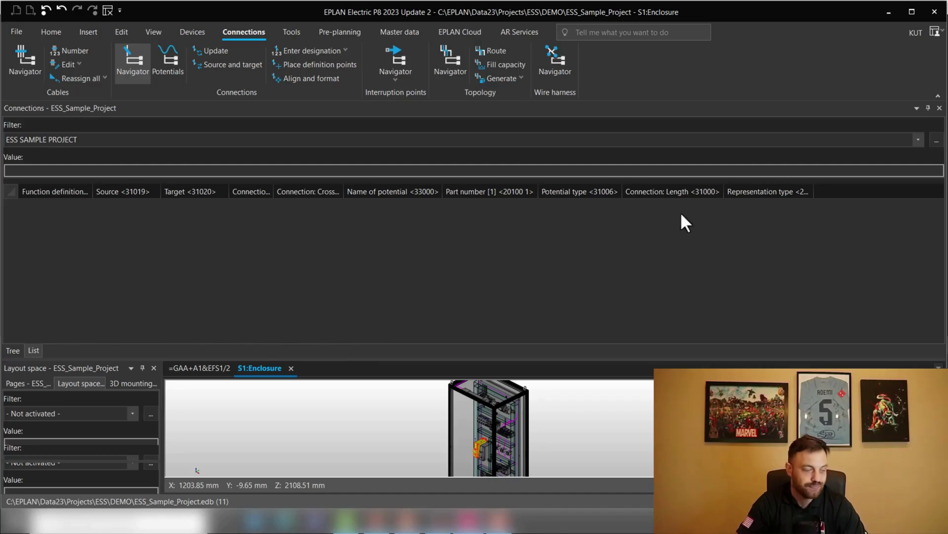
left_click(939, 108)
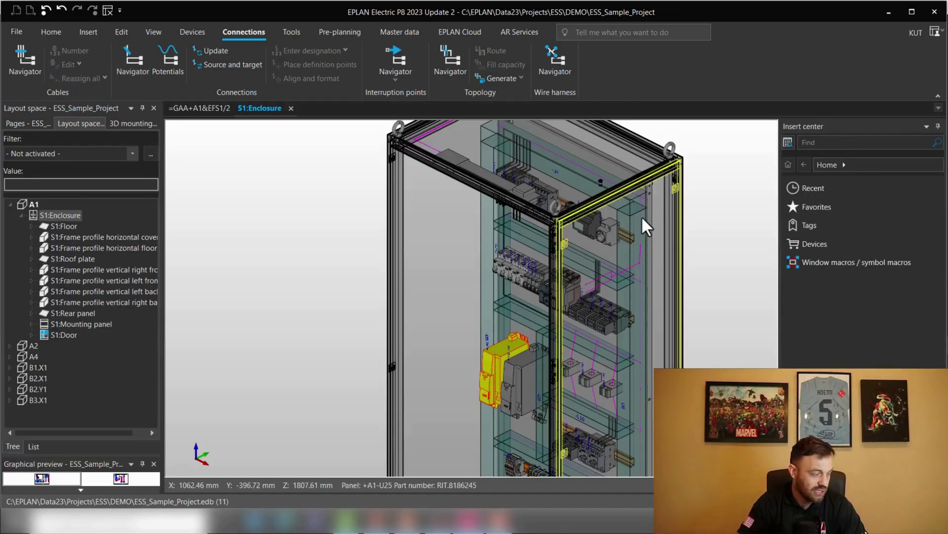
scroll(641, 215, "down", 3)
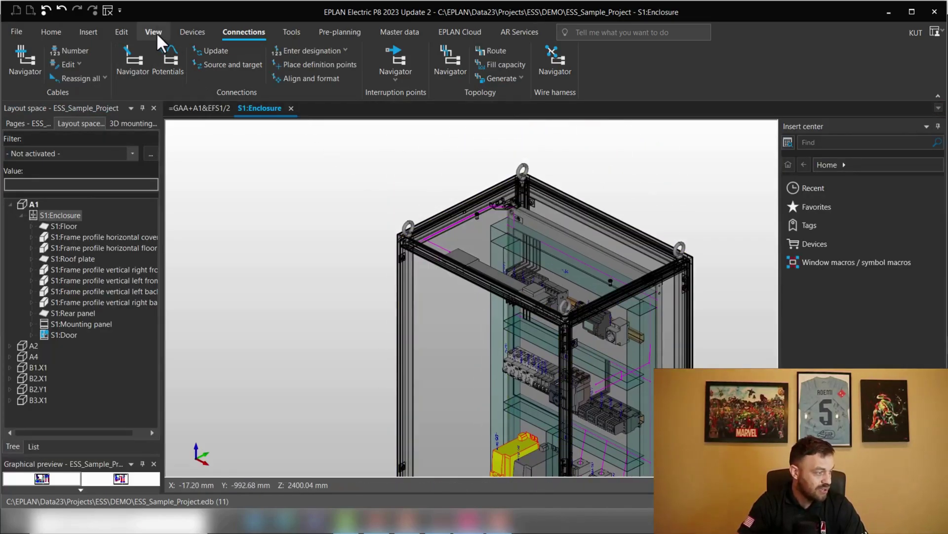
left_click(153, 31)
left_click(159, 51)
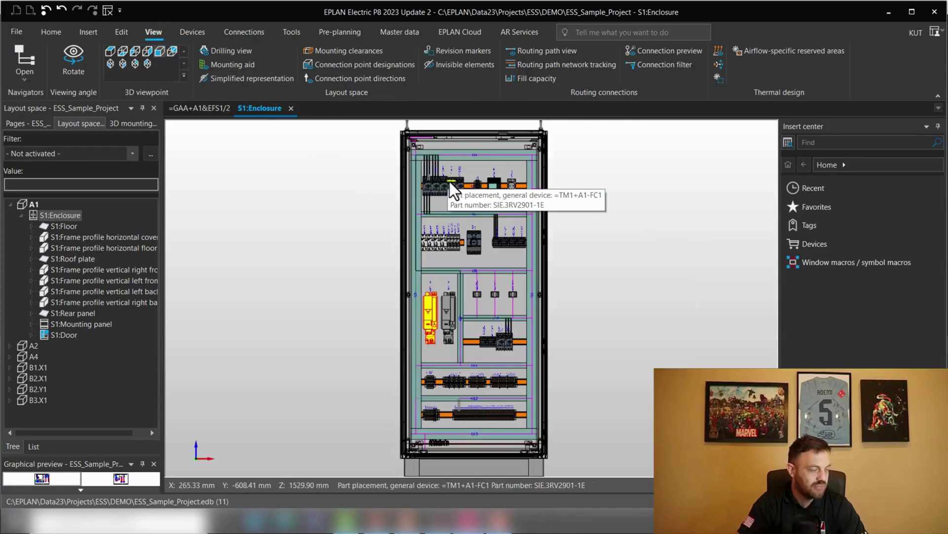
scroll(484, 277, "up", 5)
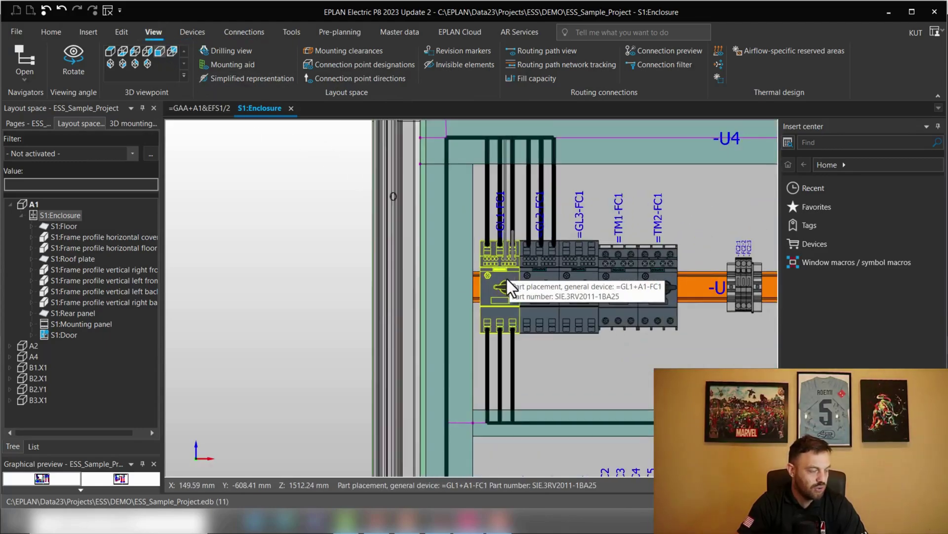
scroll(507, 284, "up", 1)
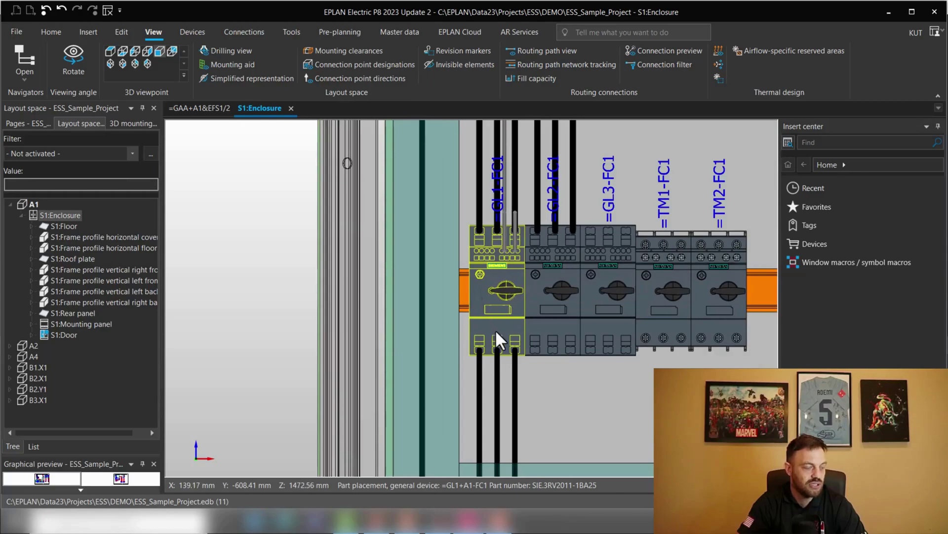